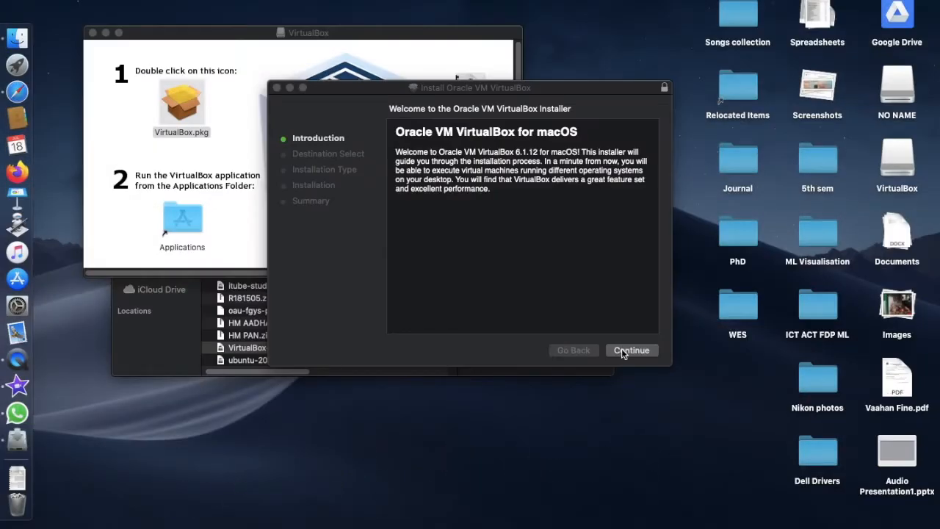
- Complete the standard Oracle VM VirtualBox installation, authorizing it with the account password, and move the installer to the Trash
{"action": "left_click", "coordinate": [622, 351]}
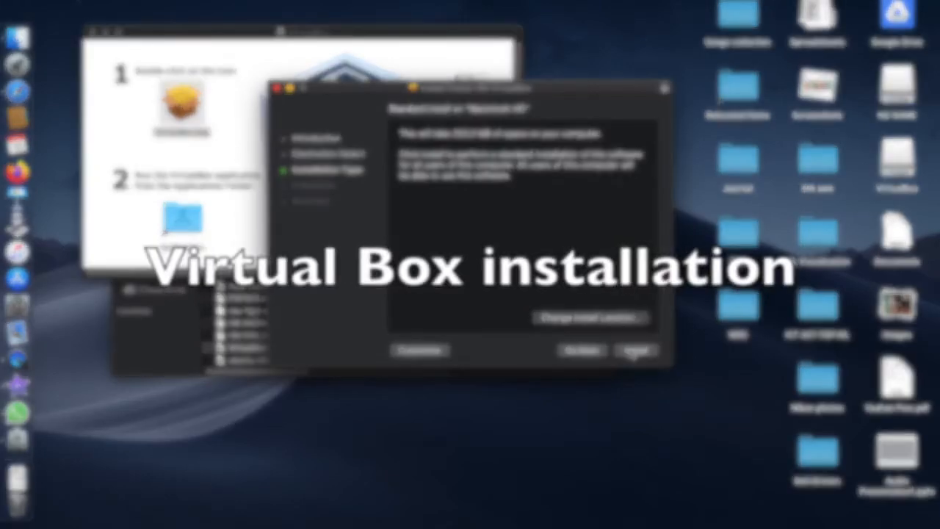
{"action": "left_click", "coordinate": [636, 351]}
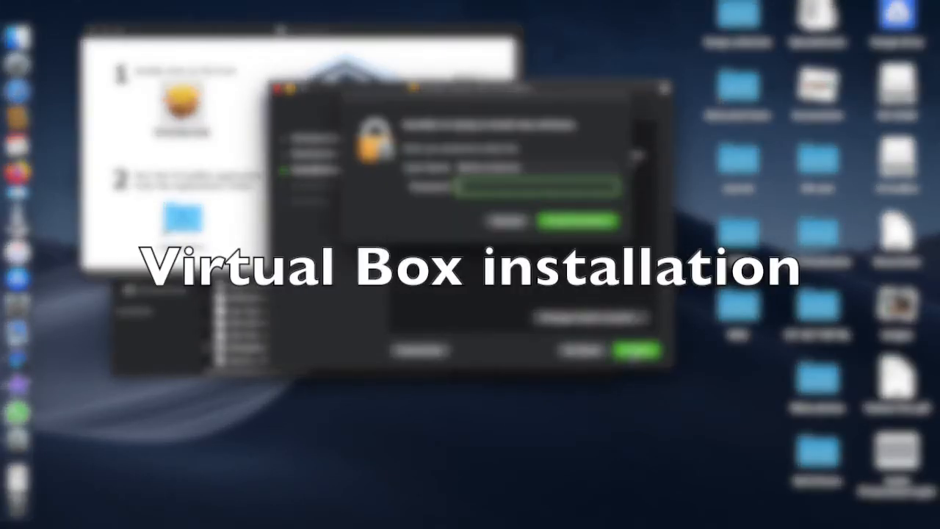
{"action": "type", "text": "******"}
{"action": "key", "text": "Return"}
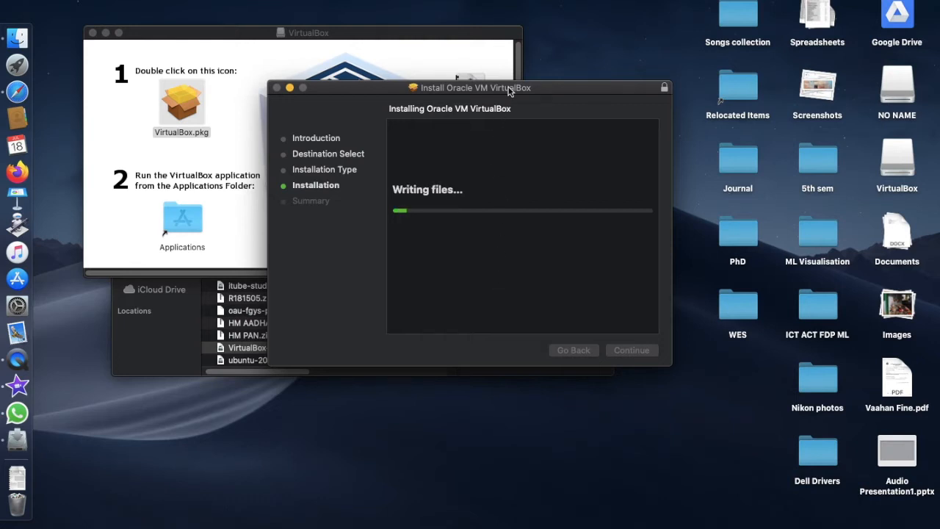
{"action": "left_click_drag", "start_coordinate": [514, 88], "coordinate": [784, 47]}
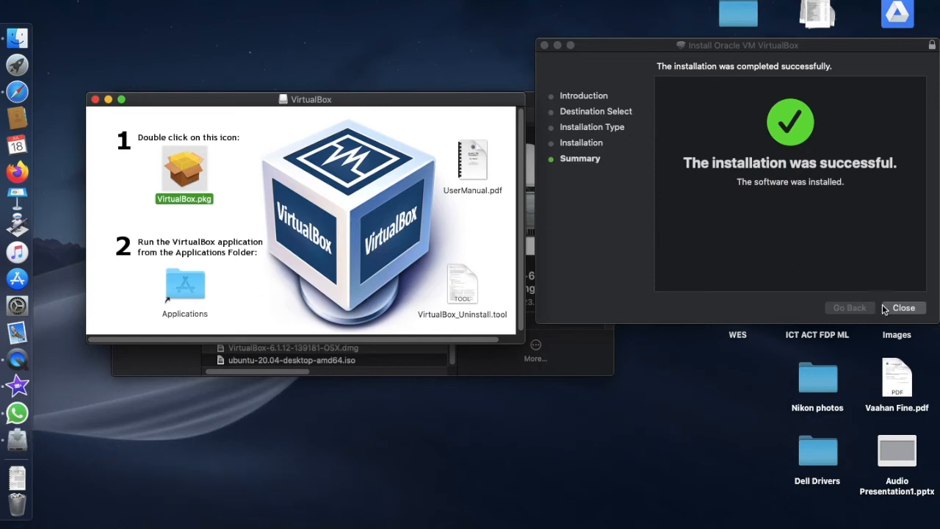
{"action": "left_click", "coordinate": [891, 310]}
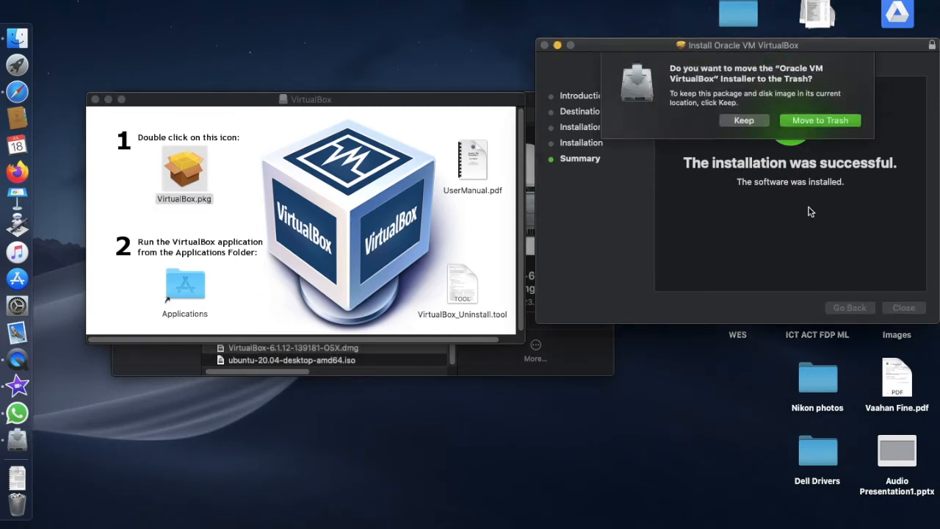
{"action": "left_click", "coordinate": [803, 125]}
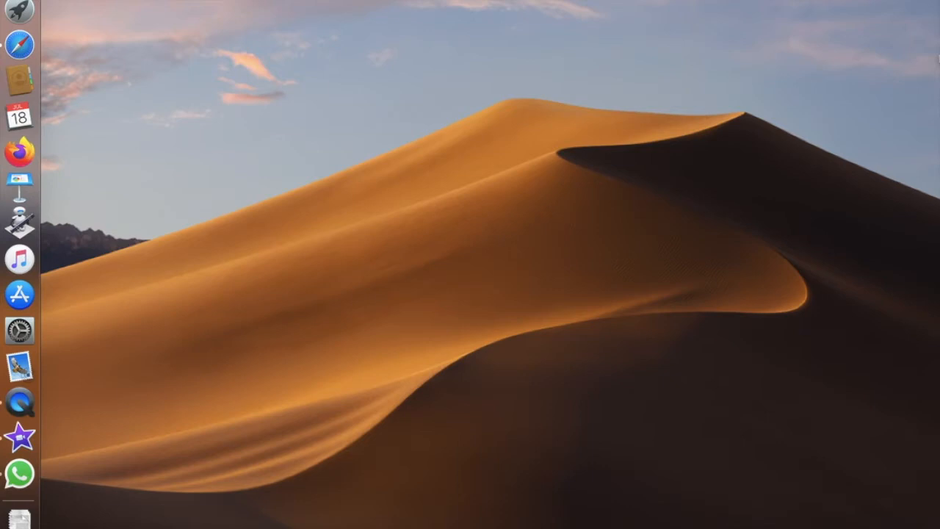
- Switch to VirtualBox and begin a new virtual machine named "Ubuntu 6.1"
{"action": "key", "text": "F4"}
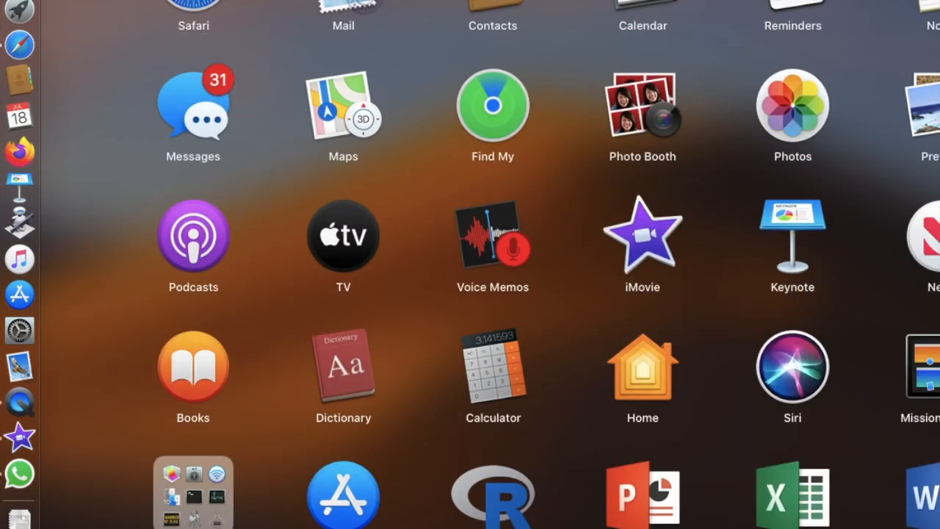
{"action": "left_click", "coordinate": [939, 497]}
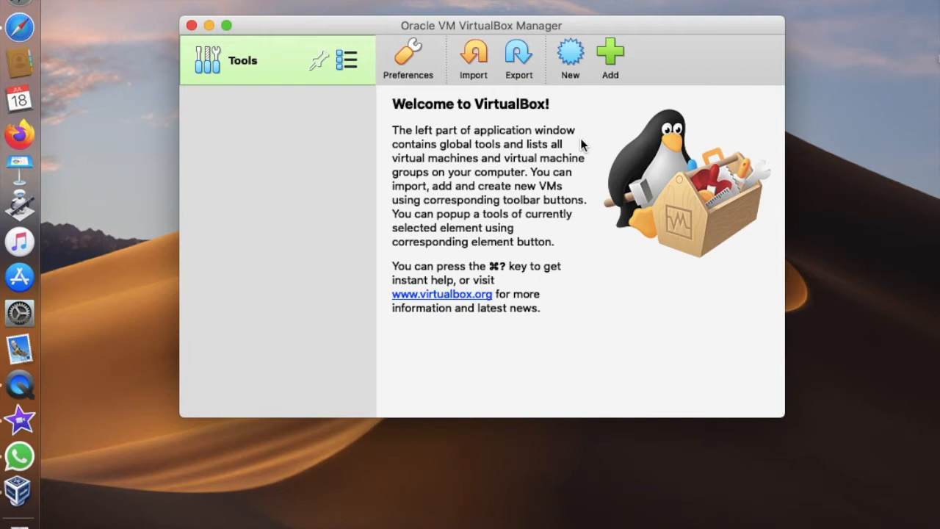
{"action": "left_click", "coordinate": [571, 63]}
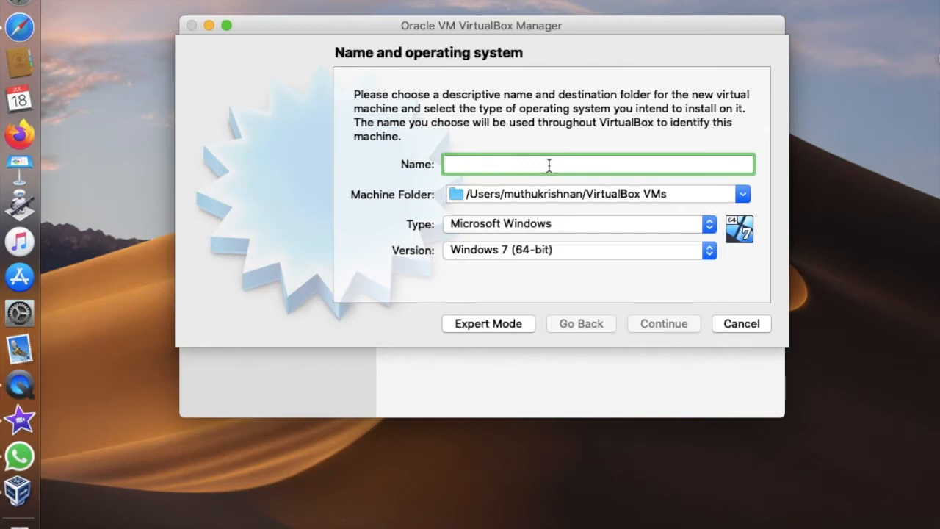
{"action": "type", "text": "Ubuntu "}
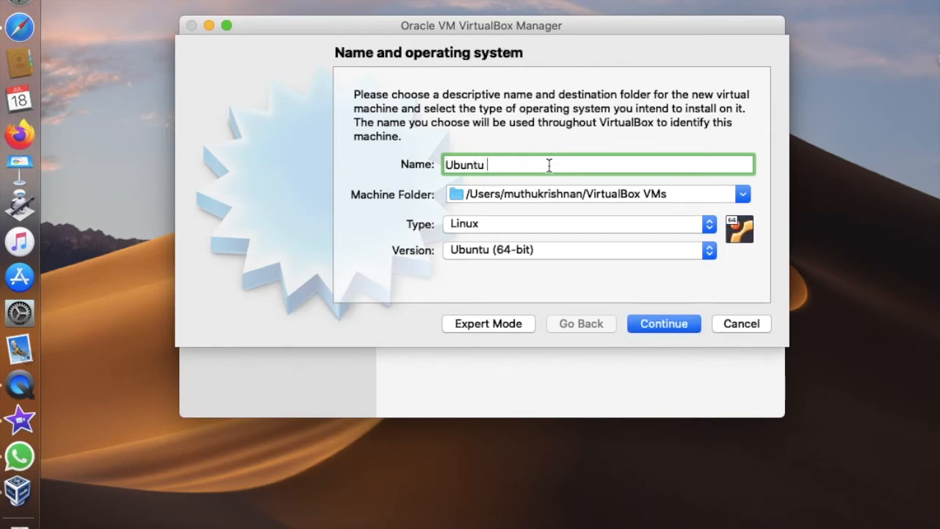
{"action": "type", "text": "6.1"}
- Set the machine's type to Linux and version to Ubuntu (64-bit), keeping the default machine folder
{"action": "left_click", "coordinate": [707, 227]}
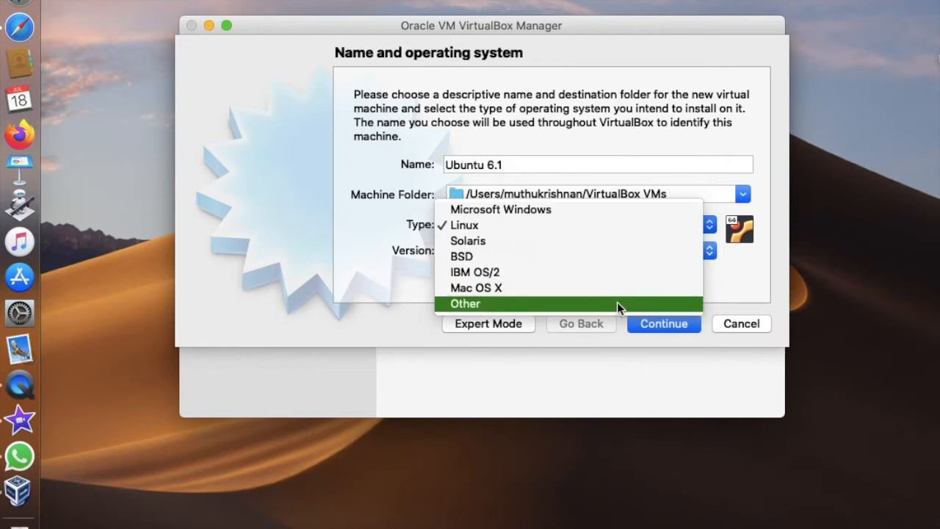
{"action": "left_click", "coordinate": [645, 225]}
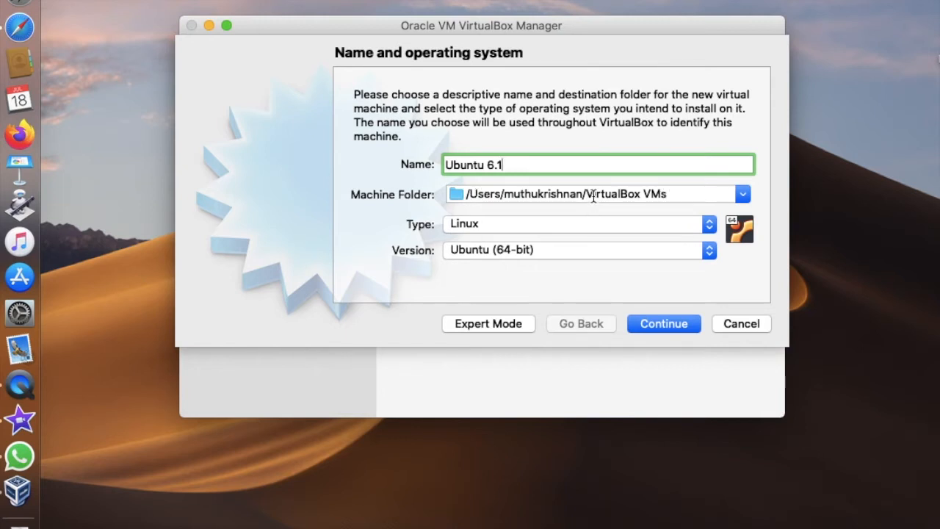
{"action": "left_click", "coordinate": [741, 195]}
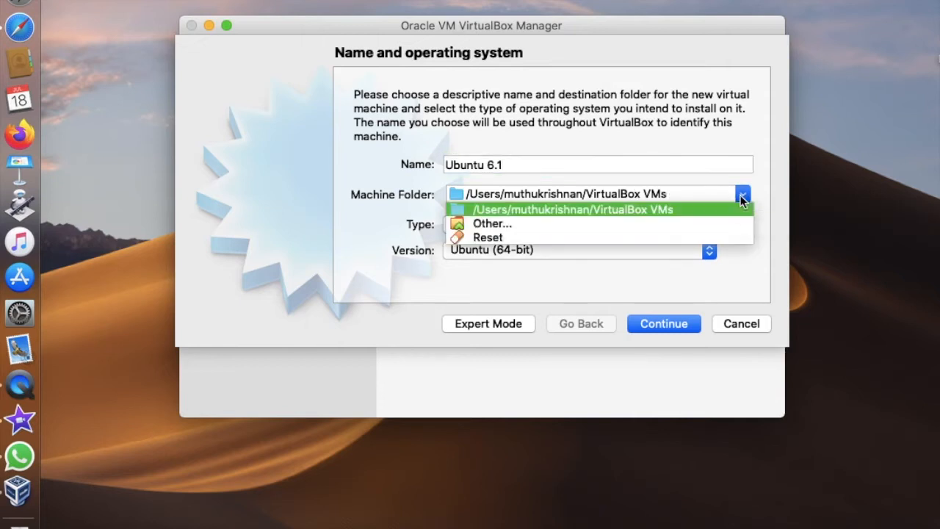
{"action": "left_click", "coordinate": [732, 270]}
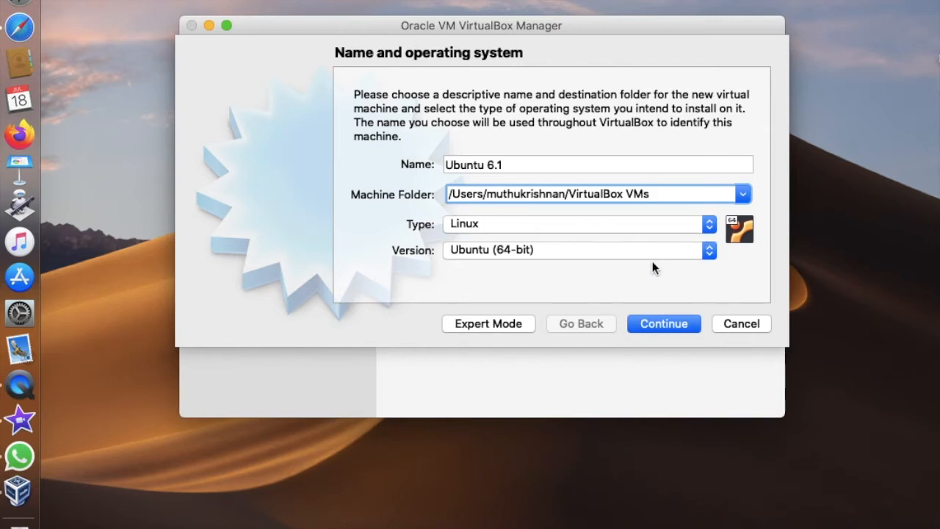
{"action": "left_click", "coordinate": [705, 252]}
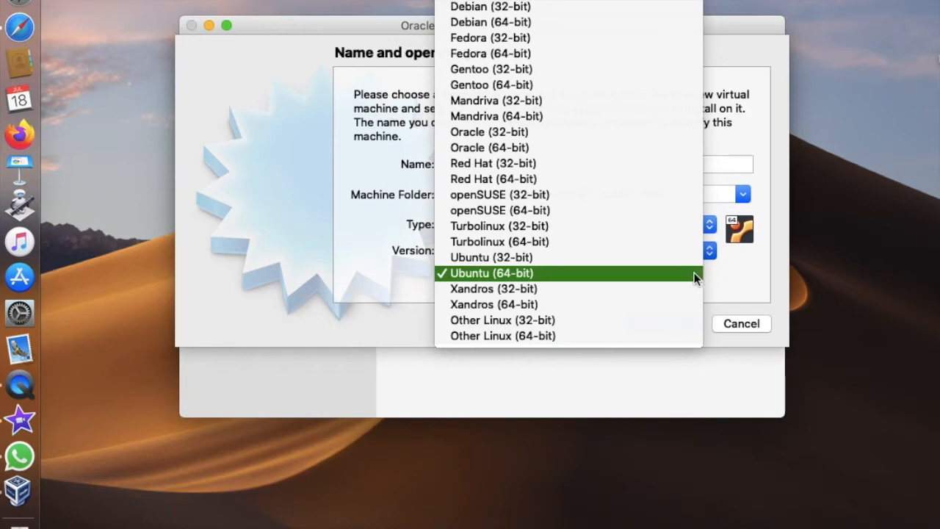
{"action": "left_click", "coordinate": [694, 273]}
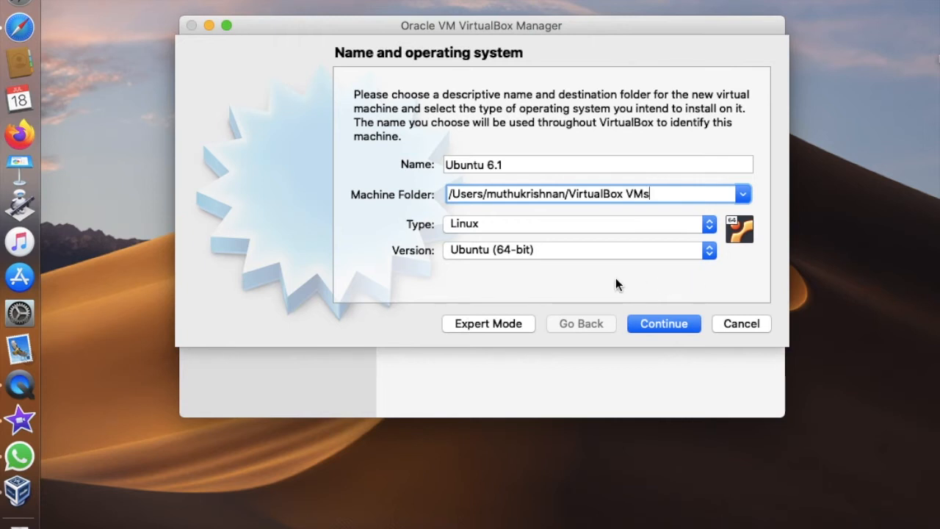
{"action": "left_click", "coordinate": [647, 325]}
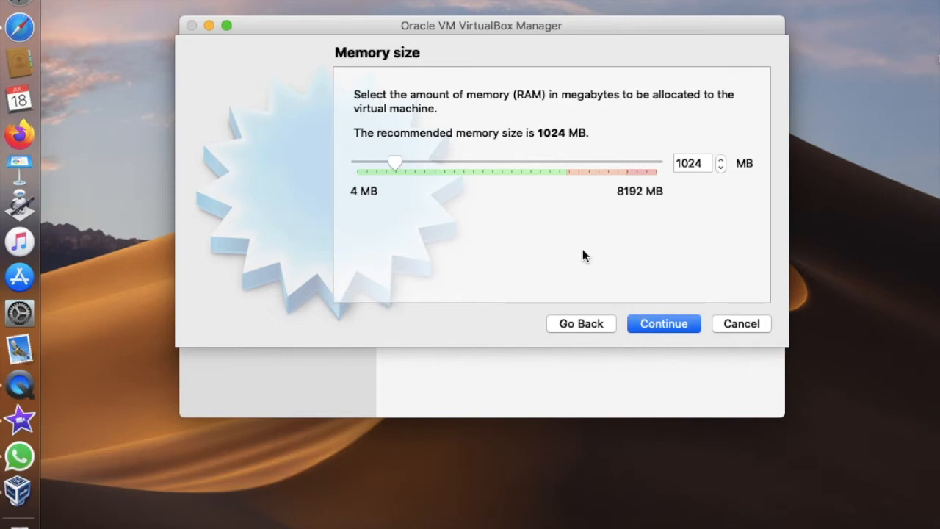
- Allocate 2048 MB of memory and create a dynamically allocated 10.00 GB VDI virtual hard disk for the machine
{"action": "left_click_drag", "start_coordinate": [399, 165], "coordinate": [433, 168]}
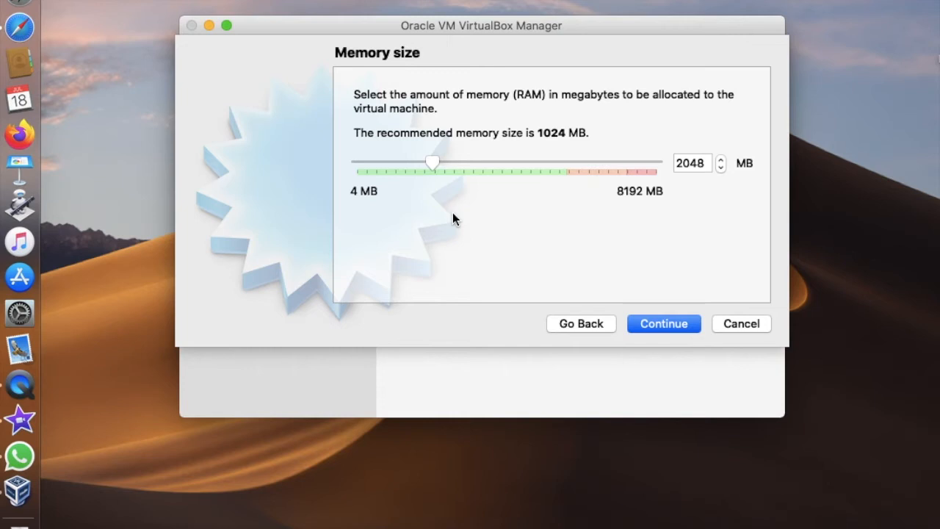
{"action": "left_click", "coordinate": [645, 323]}
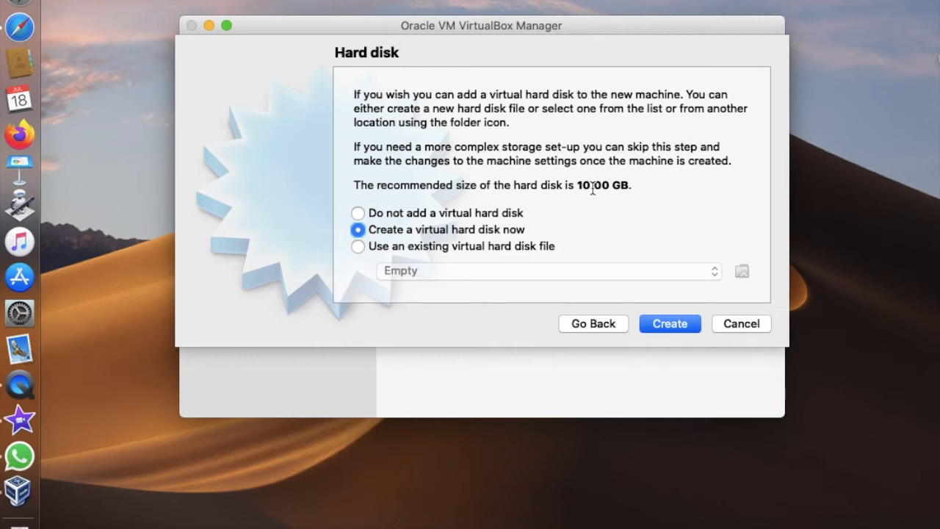
{"action": "left_click", "coordinate": [652, 323]}
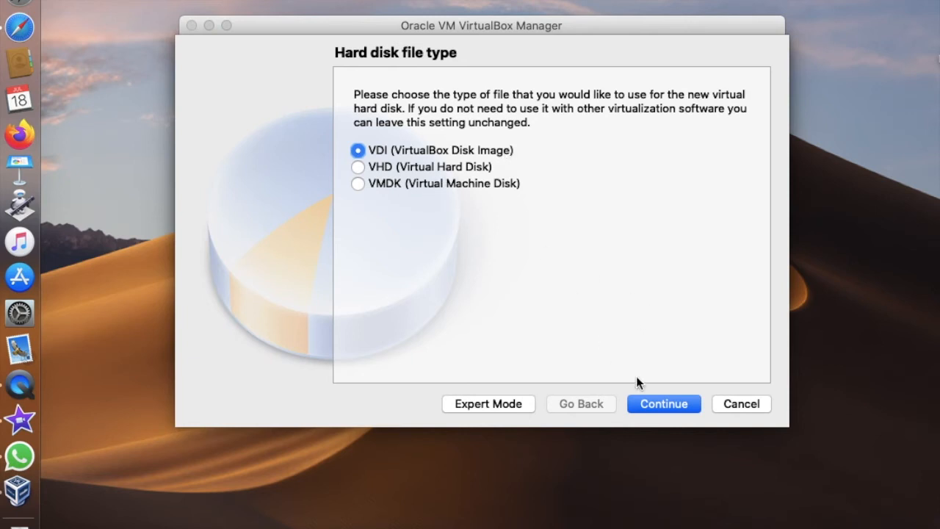
{"action": "left_click", "coordinate": [652, 404]}
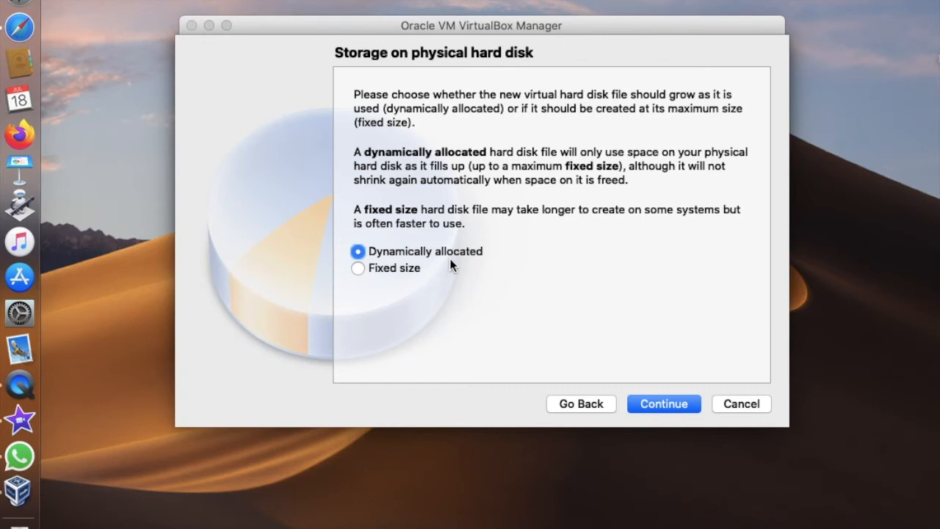
{"action": "left_click", "coordinate": [644, 403]}
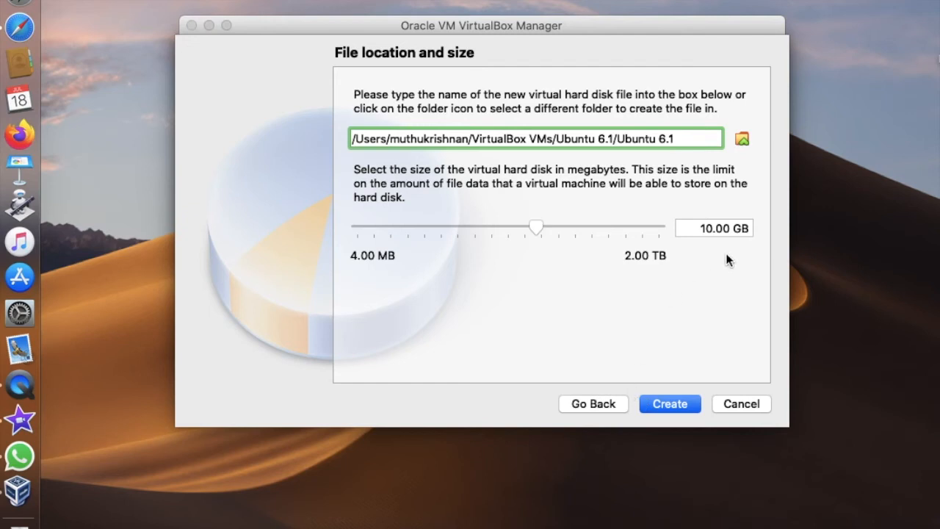
{"action": "left_click", "coordinate": [670, 404]}
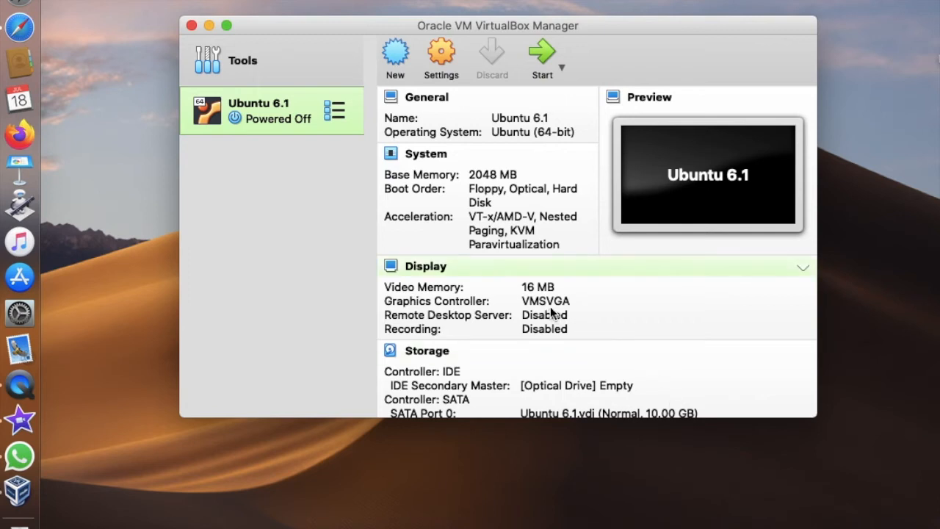
- Start the Ubuntu 6.1 machine from the ubuntu-20.04-desktop-amd64.iso disk image
{"action": "left_click", "coordinate": [547, 62]}
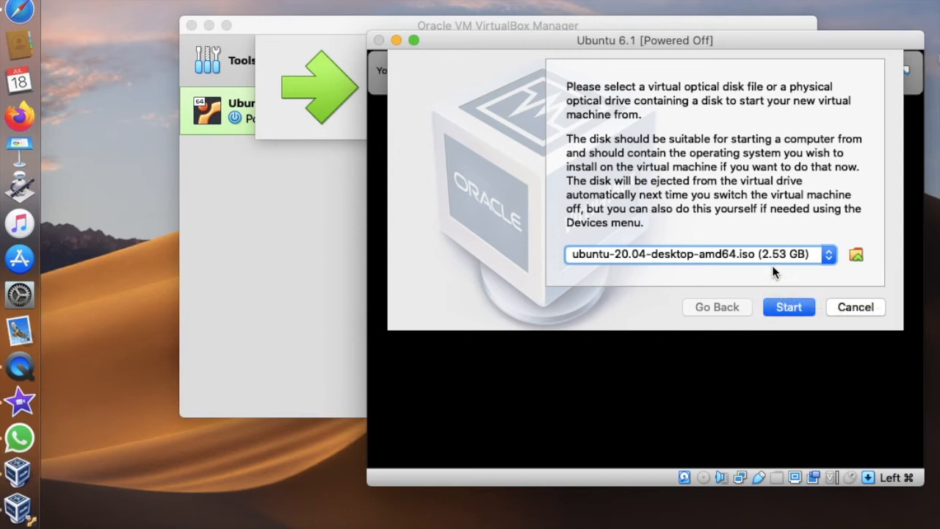
{"action": "left_click", "coordinate": [856, 255]}
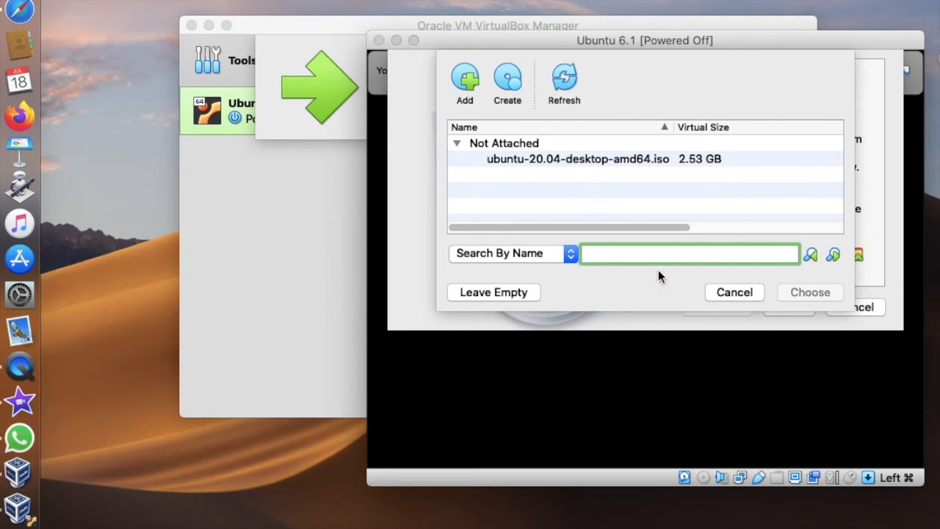
{"action": "left_click", "coordinate": [725, 292]}
{"action": "left_click", "coordinate": [786, 307]}
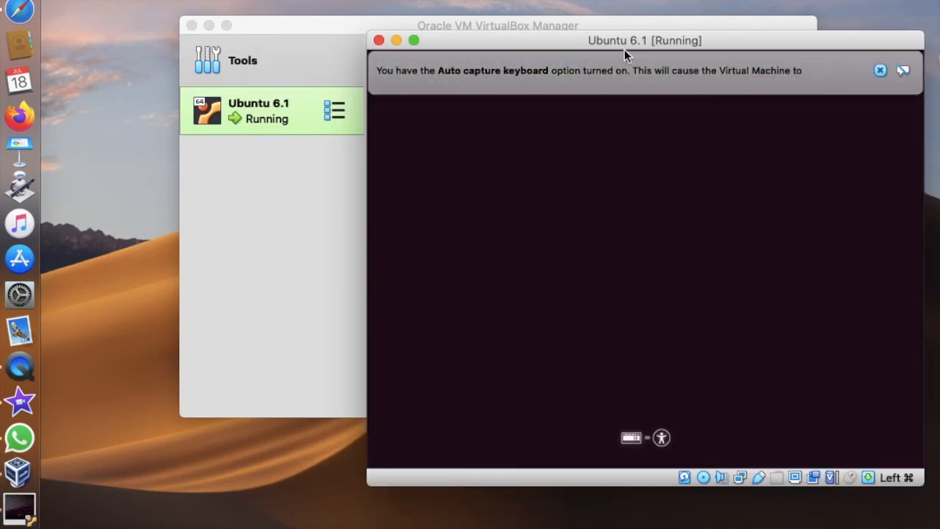
{"action": "left_click_drag", "start_coordinate": [624, 44], "coordinate": [465, 0]}
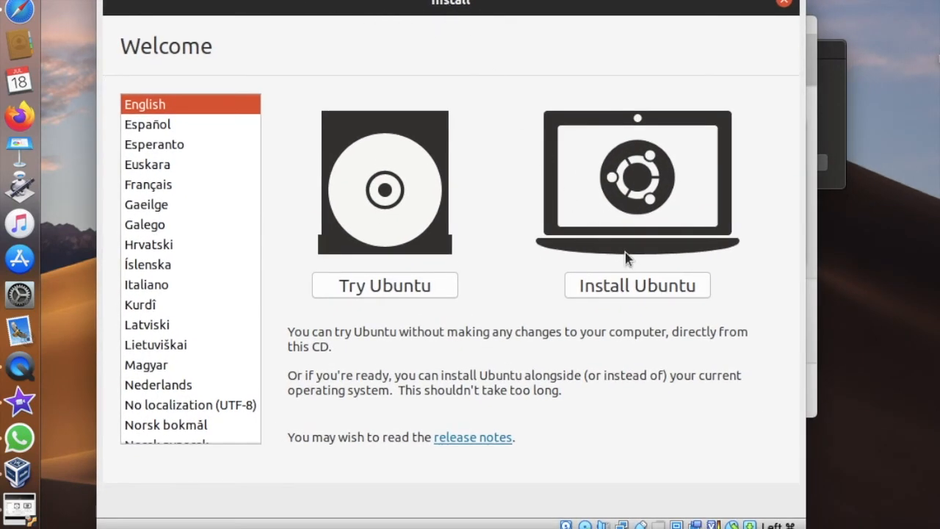
- Begin installing Ubuntu in English with the English (US) keyboard layout, Normal installation and updates downloaded during installation
{"action": "left_click", "coordinate": [639, 287]}
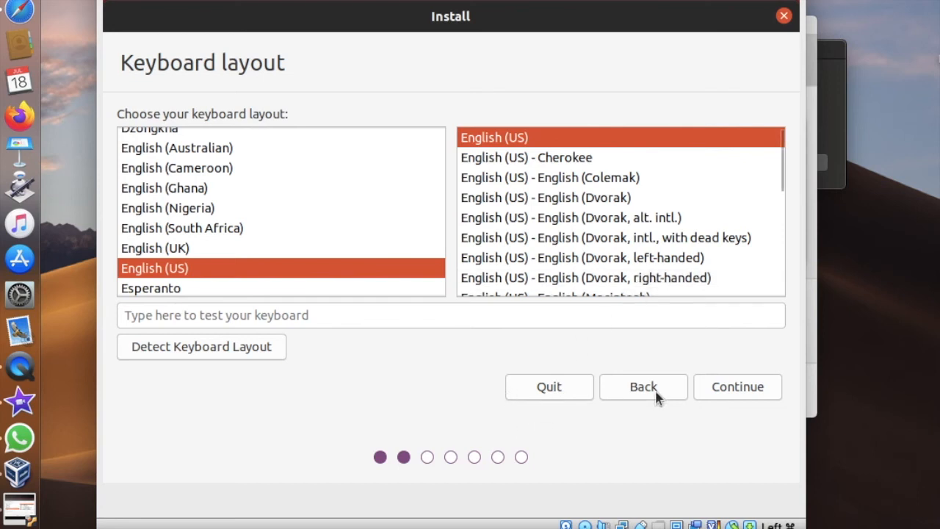
{"action": "left_click", "coordinate": [736, 391]}
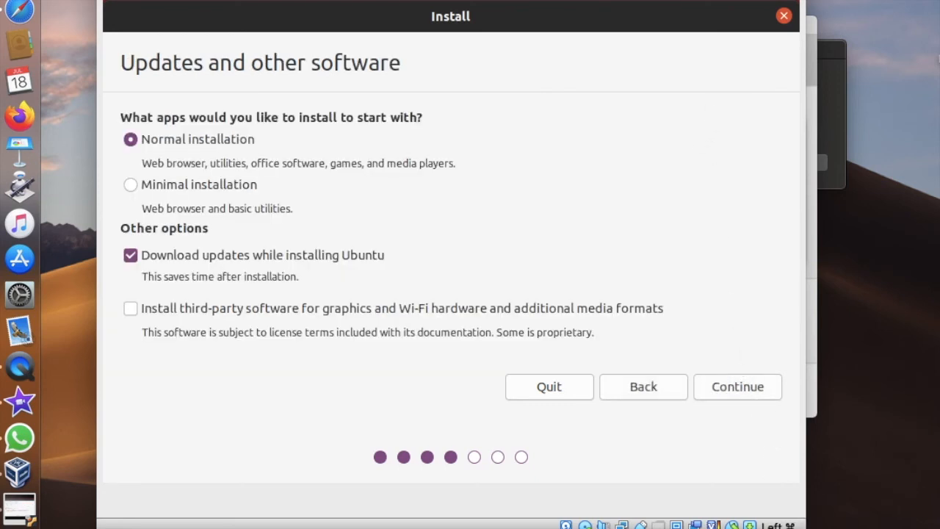
{"action": "left_click_drag", "start_coordinate": [806, 1], "coordinate": [897, 1]}
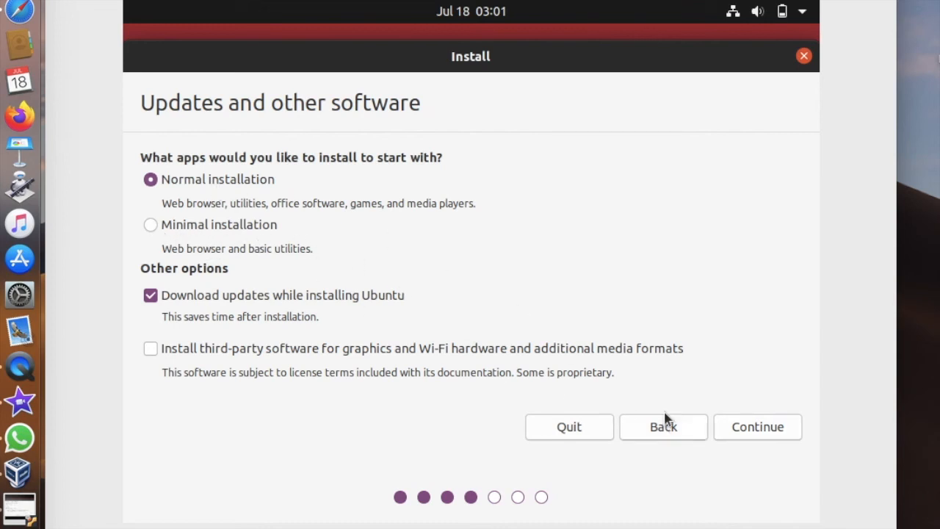
{"action": "left_click", "coordinate": [746, 424]}
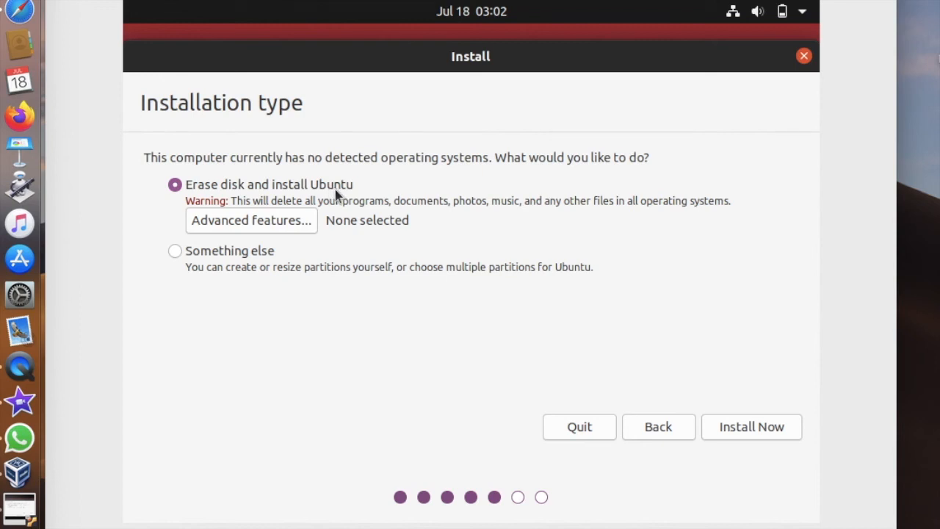
- Install with the erase-disk option, approve writing the partition changes, and accept Kolkata as the location
{"action": "left_click", "coordinate": [733, 430]}
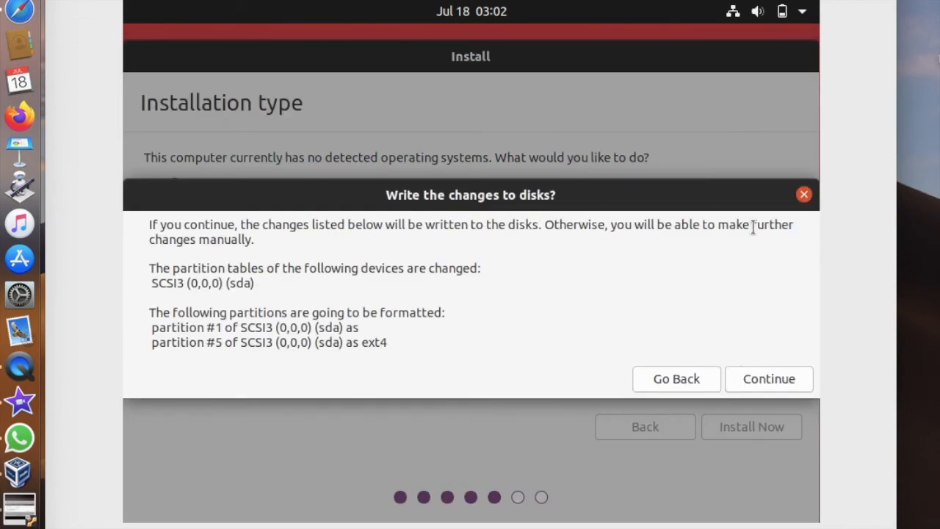
{"action": "left_click", "coordinate": [744, 379]}
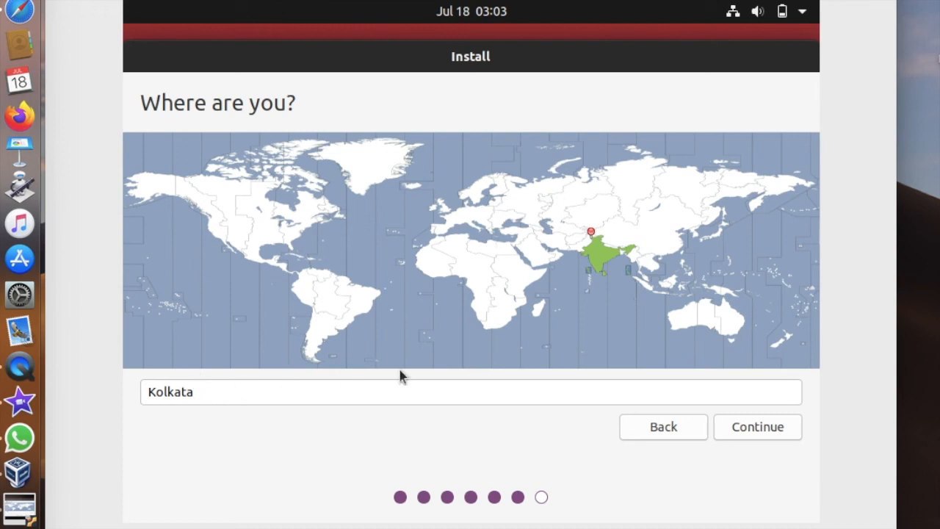
{"action": "left_click", "coordinate": [772, 433]}
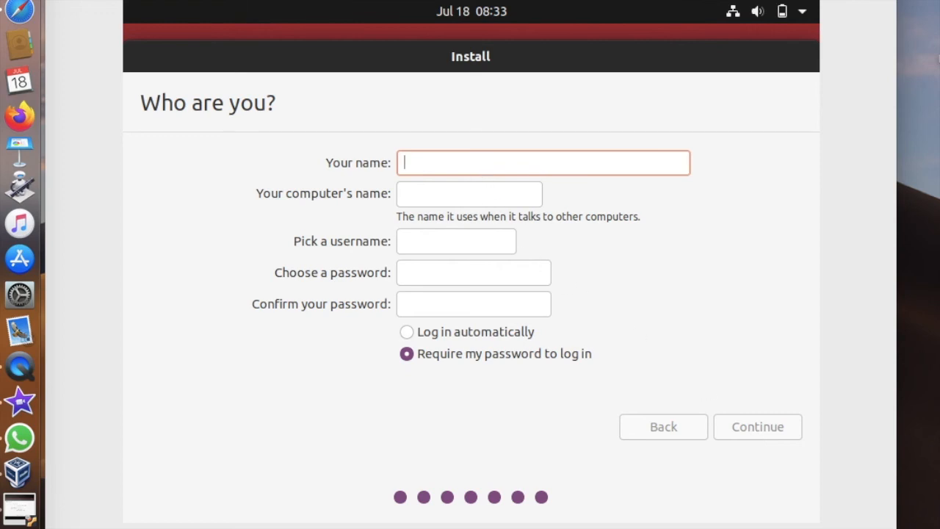
- Set the user's name to FOSS, fill in the account password, finish the installation and restart the machine
{"action": "type", "text": "FOSS"}
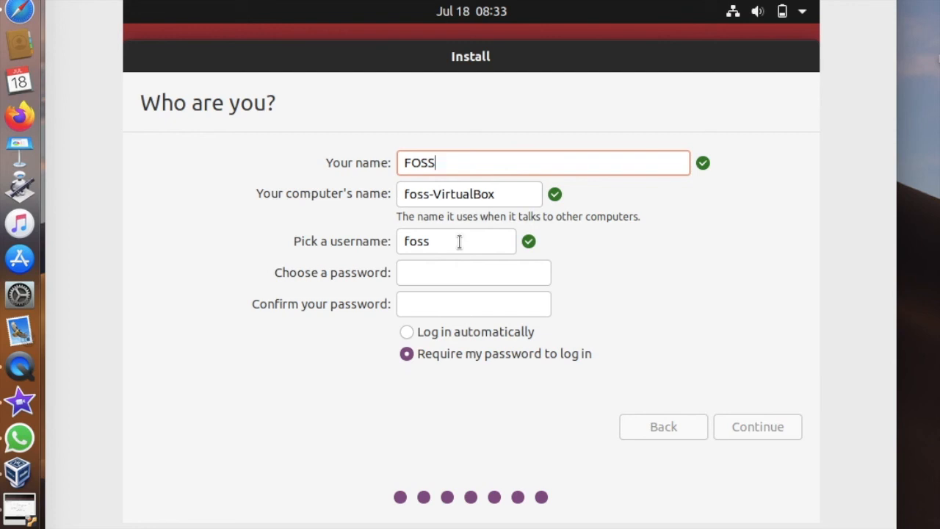
{"action": "left_click", "coordinate": [442, 272]}
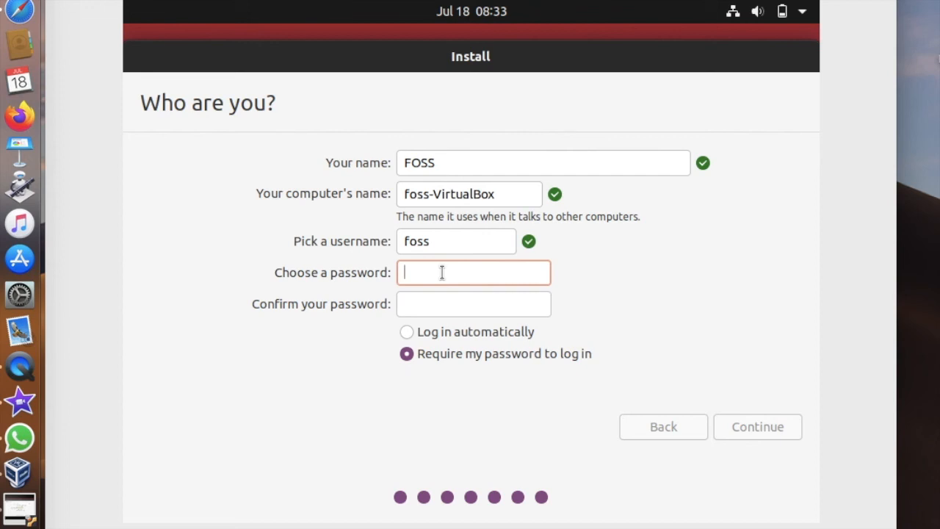
{"action": "type", "text": "f"}
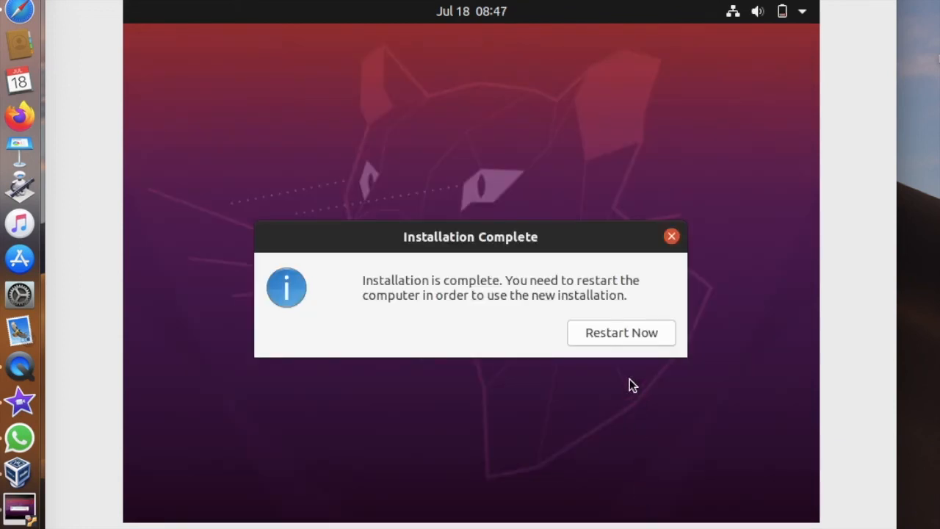
{"action": "left_click", "coordinate": [626, 336]}
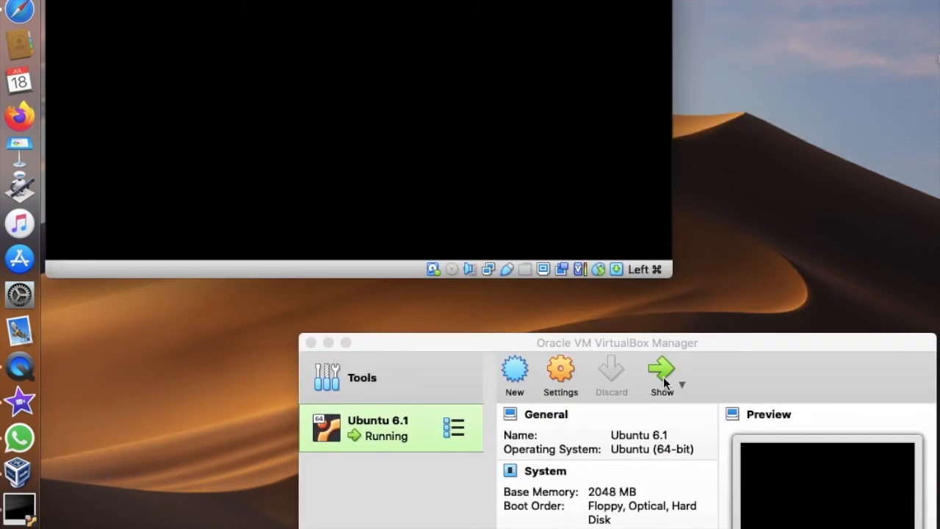
- Examine the running Ubuntu 6.1 machine's system, storage and audio details in the VirtualBox Manager while Ubuntu boots
{"action": "left_click_drag", "start_coordinate": [677, 344], "coordinate": [643, 289]}
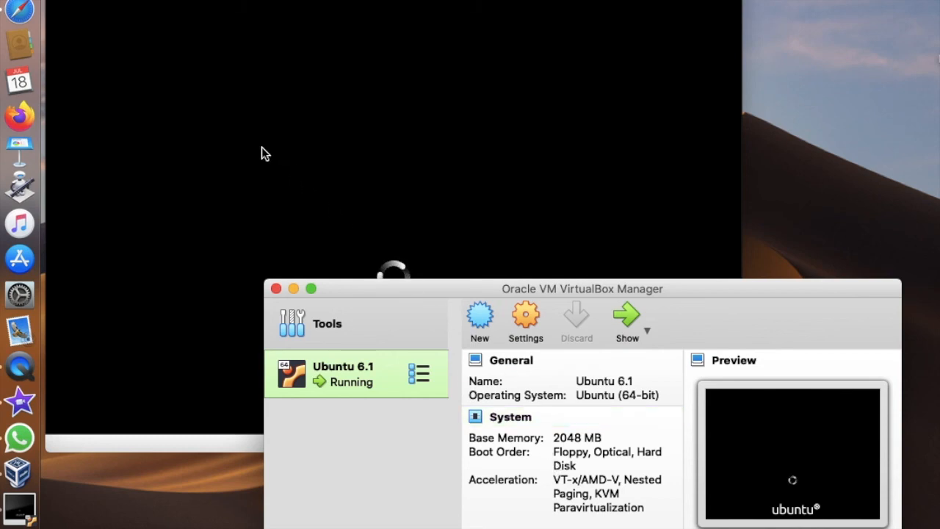
{"action": "left_click", "coordinate": [218, 124]}
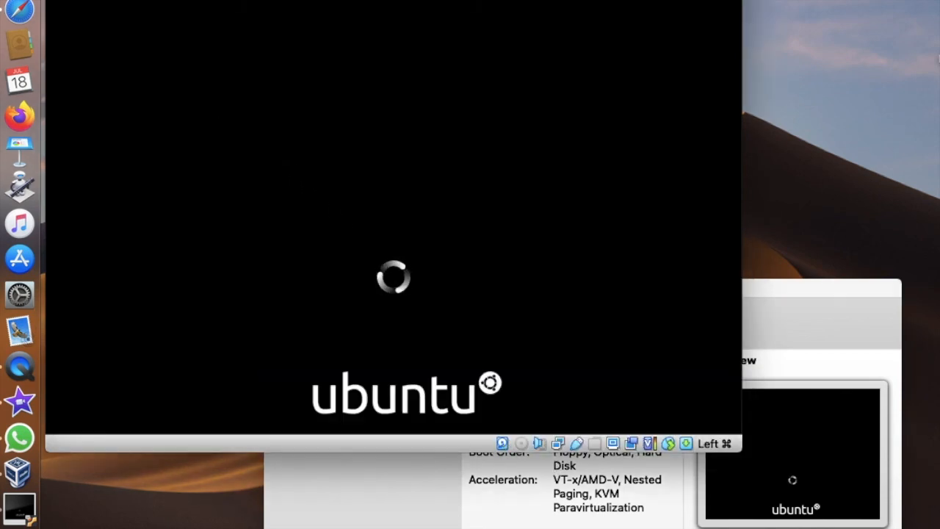
{"action": "left_click", "coordinate": [395, 513]}
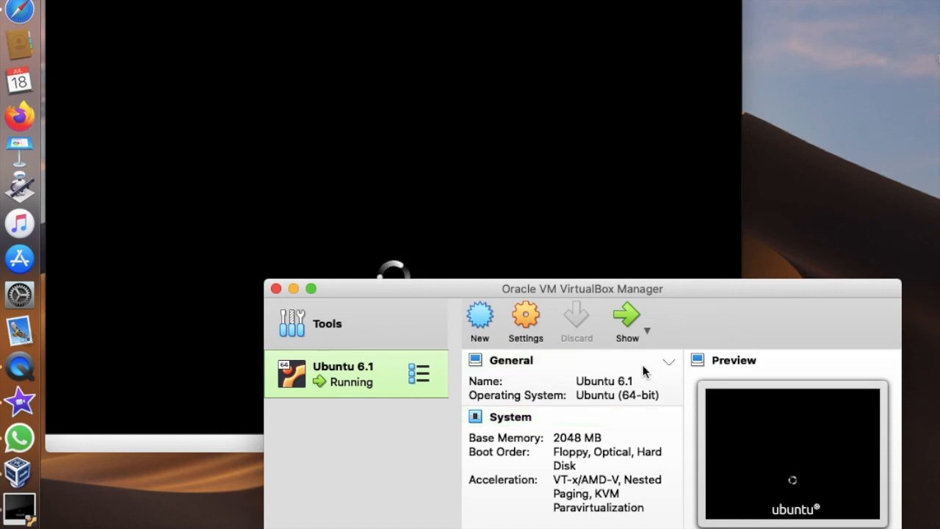
{"action": "scroll", "coordinate": [682, 440], "scroll_direction": "down", "scroll_amount": 5}
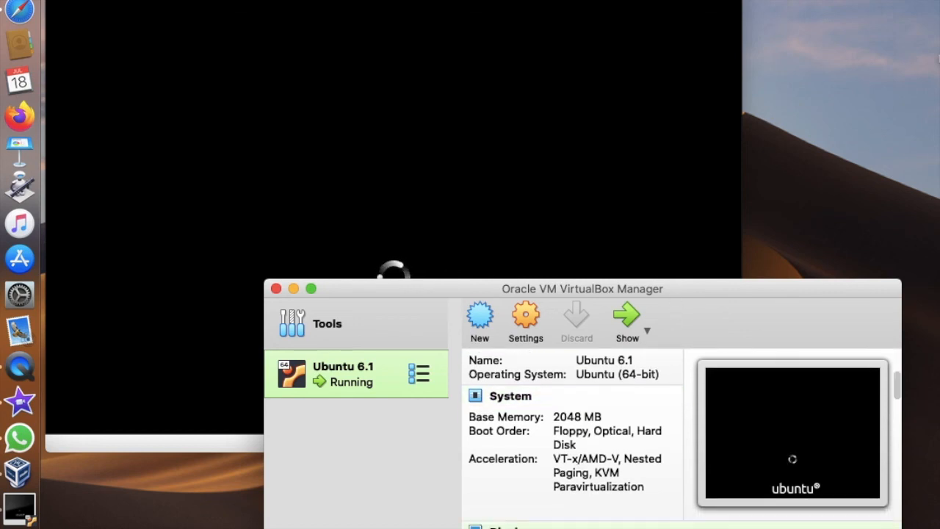
{"action": "scroll", "coordinate": [682, 441], "scroll_direction": "down", "scroll_amount": 4}
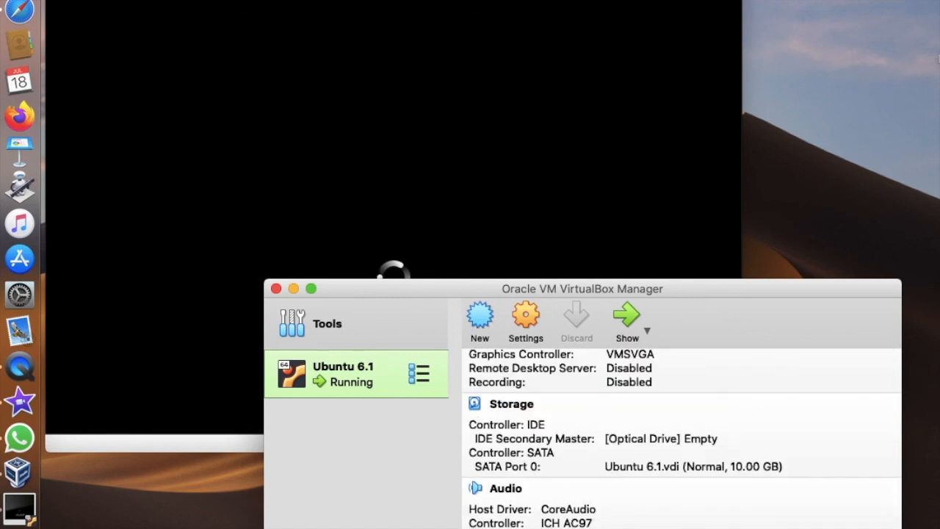
{"action": "scroll", "coordinate": [681, 441], "scroll_direction": "down", "scroll_amount": 1}
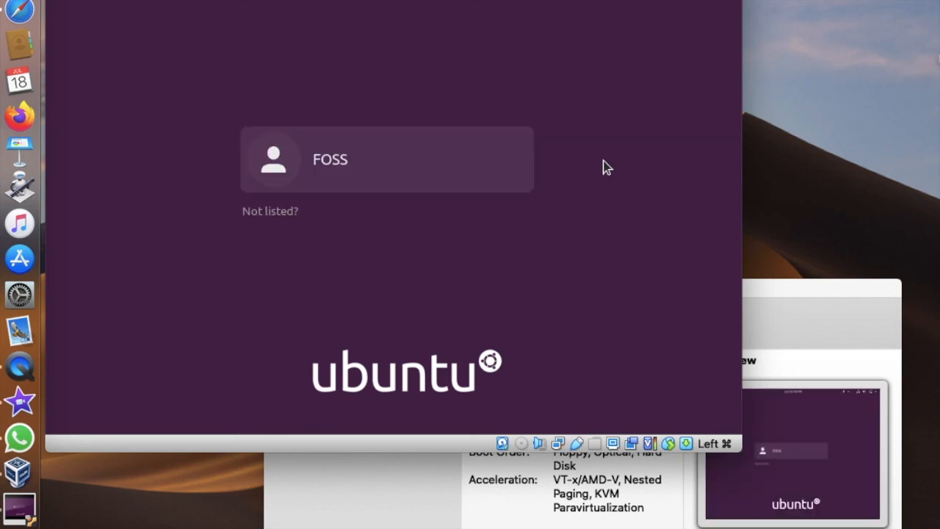
- Log in to the FOSS account on the Ubuntu login screen with the account password
{"action": "left_click", "coordinate": [334, 161]}
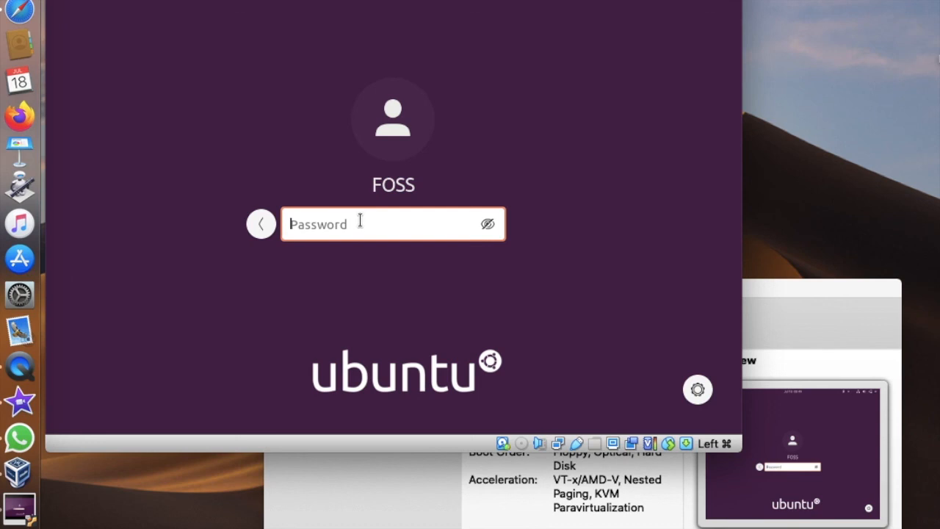
{"action": "type", "text": "foss"}
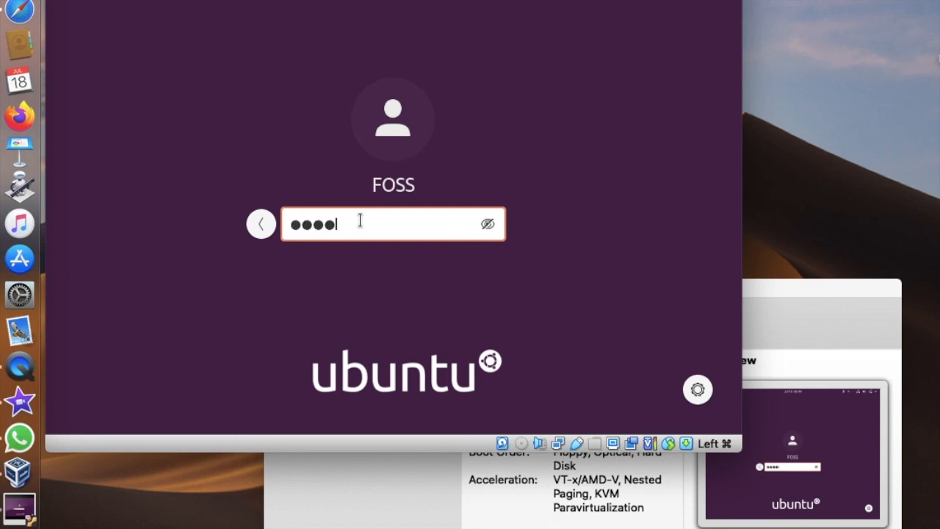
{"action": "key", "text": "Return"}
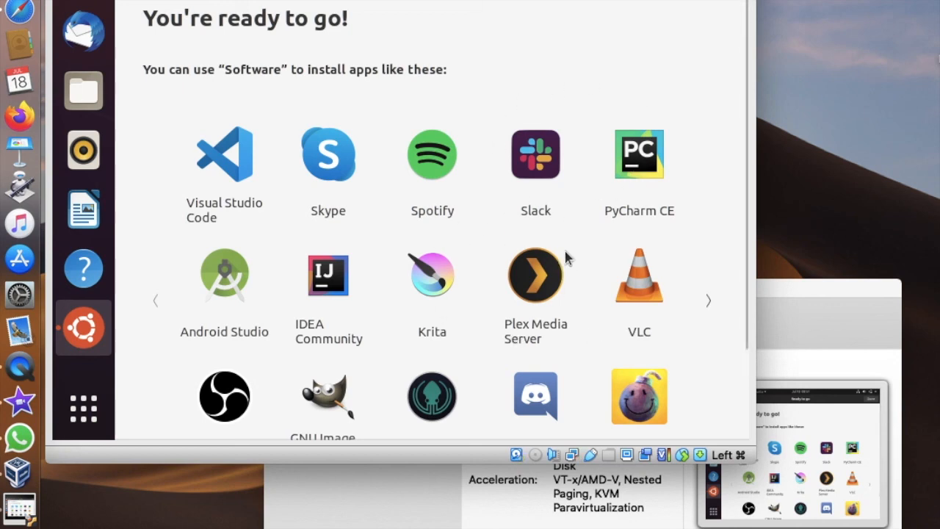
- Close Ubuntu's first-run welcome window and enlarge the virtual machine window slightly
{"action": "left_click", "coordinate": [716, 0]}
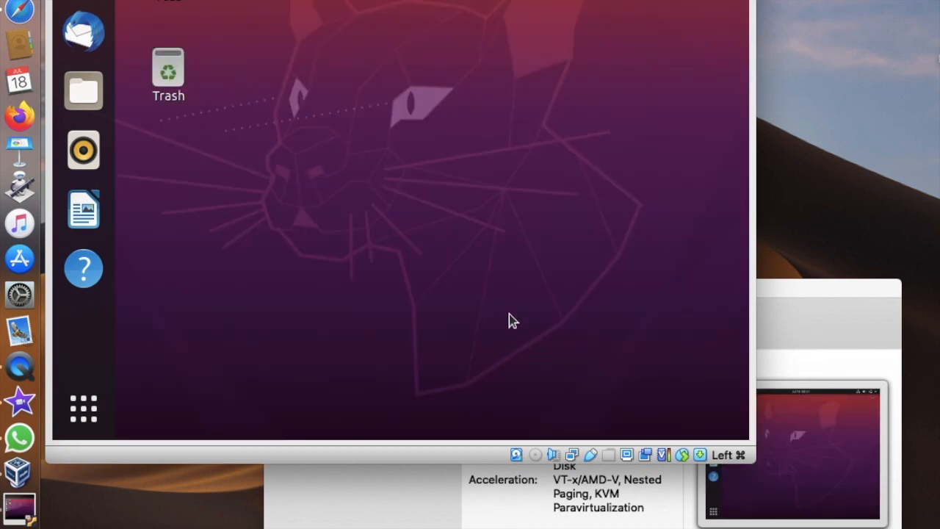
{"action": "left_click_drag", "start_coordinate": [754, 457], "coordinate": [797, 478]}
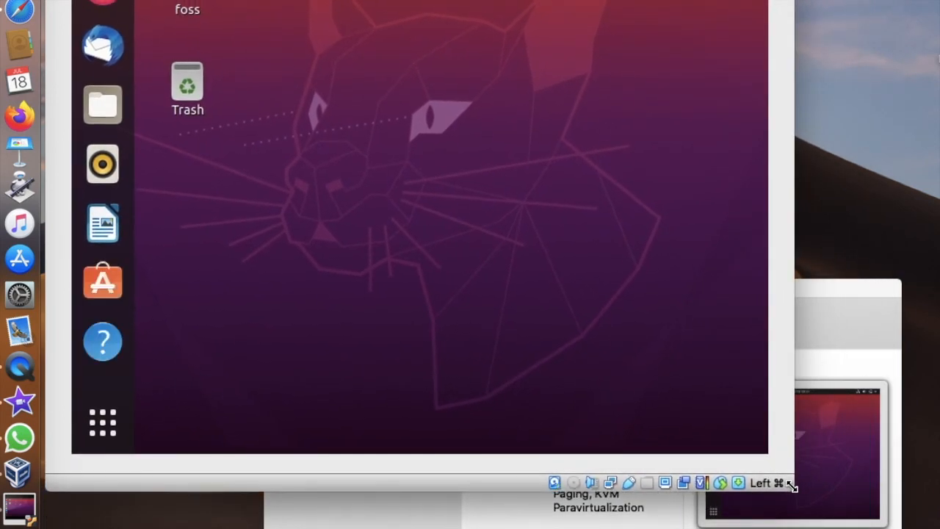